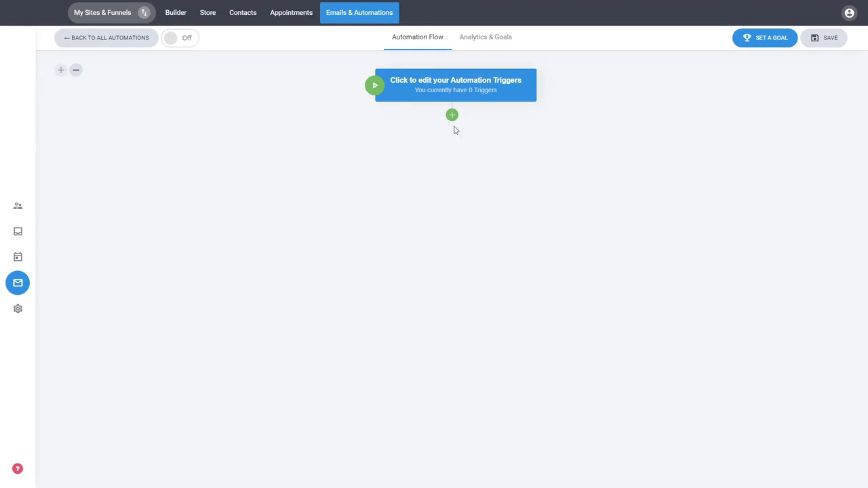
- Add an 'Added to a list' trigger for the Default list and close the triggers panel
mouse_move(458, 89)
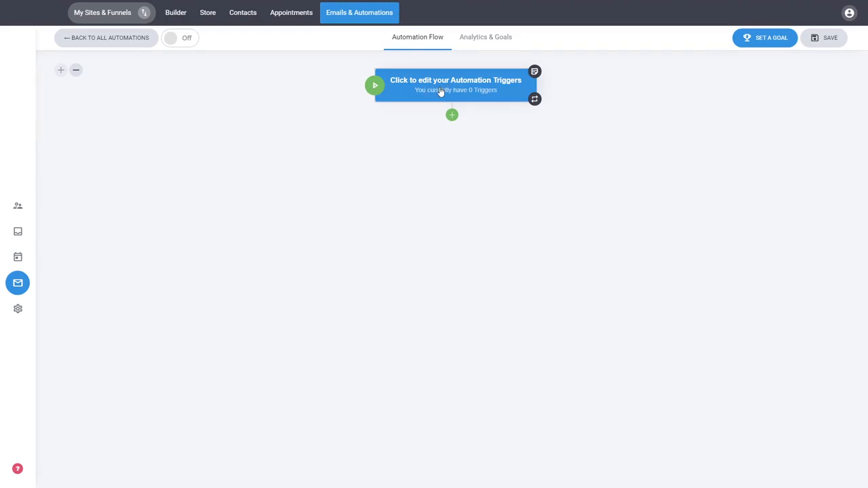
click(443, 91)
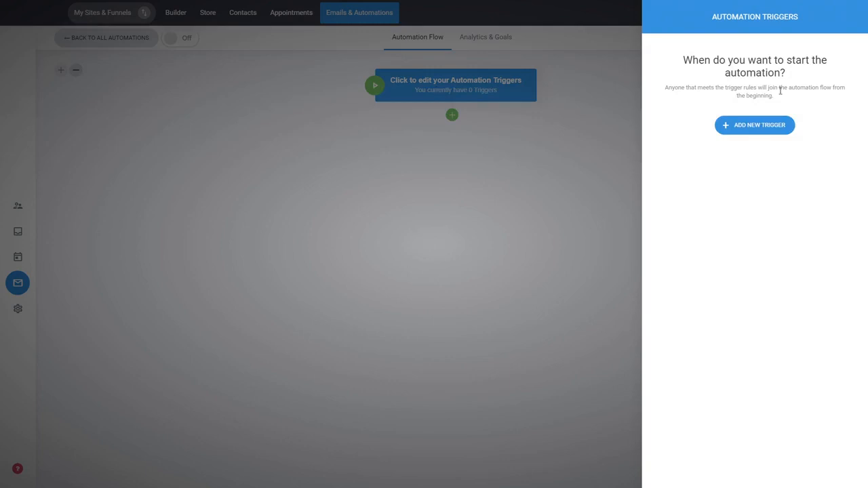
click(762, 125)
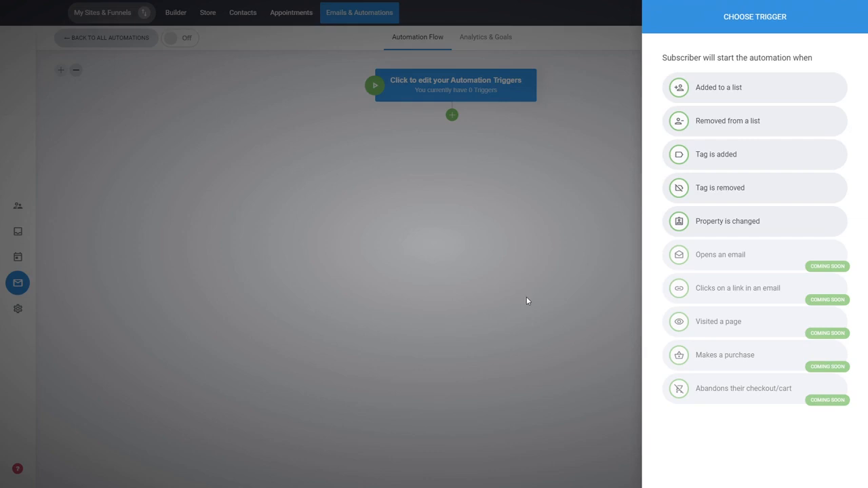
click(733, 89)
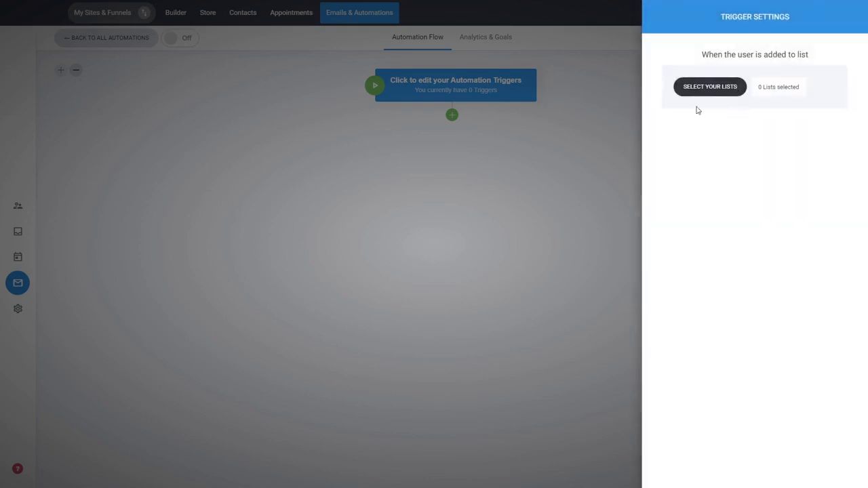
click(721, 92)
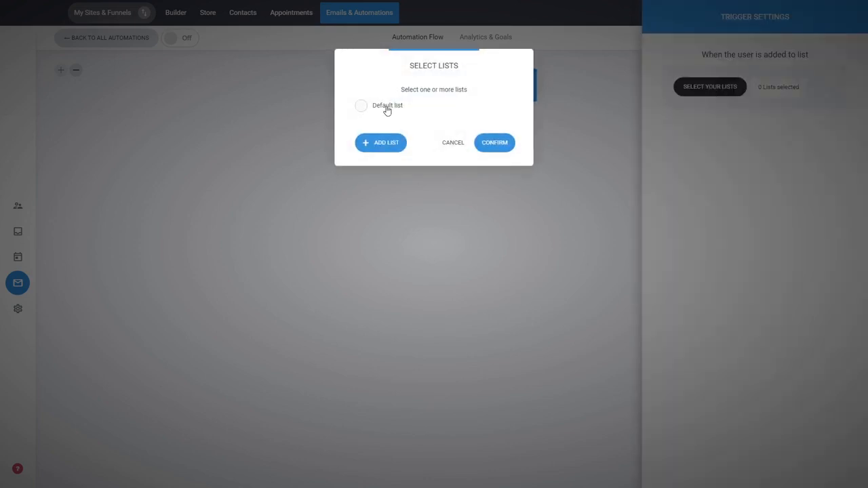
click(387, 110)
click(486, 143)
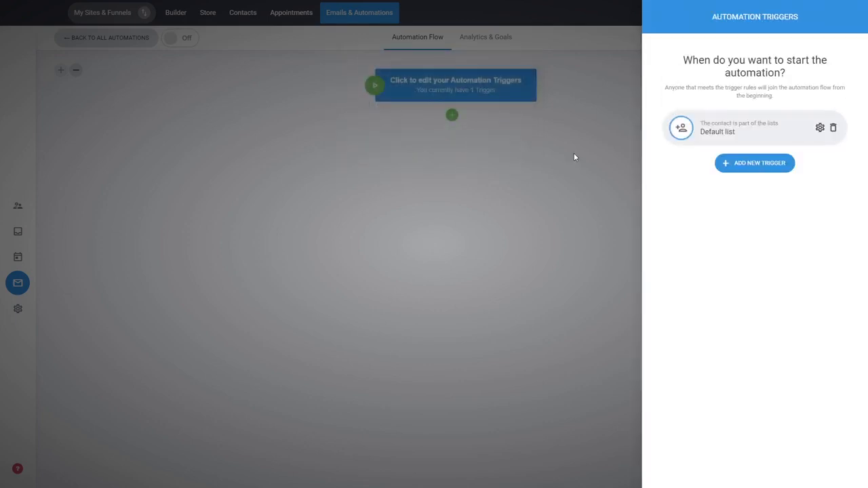
click(574, 158)
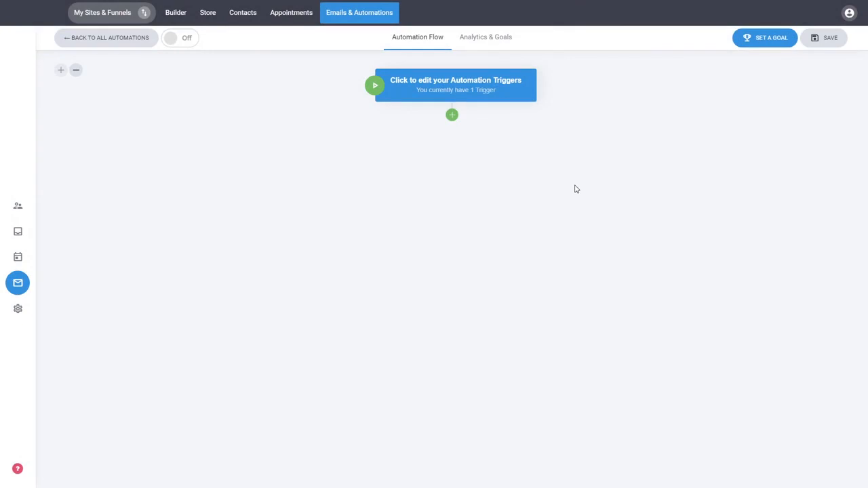
- Add a Send Email step after the trigger with email subject 111
click(453, 117)
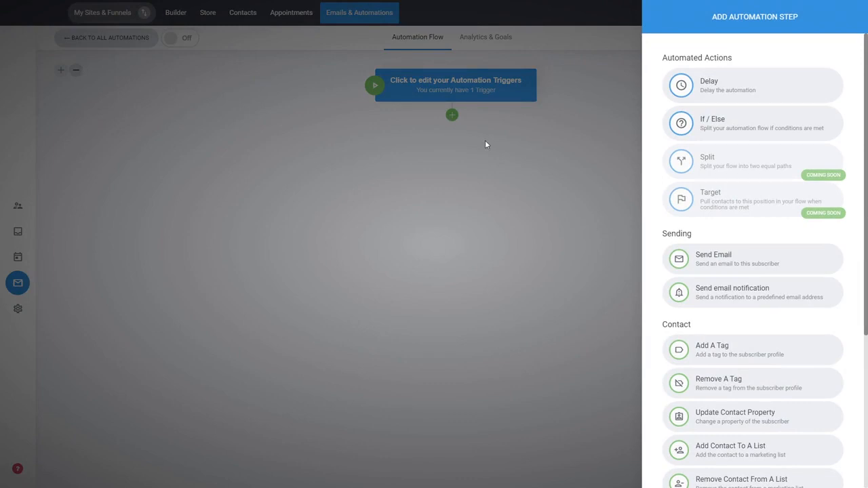
click(753, 253)
click(704, 113)
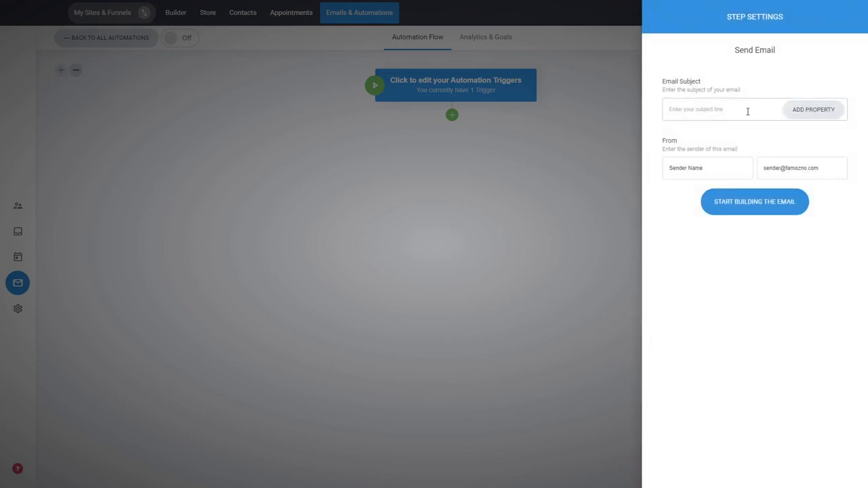
text(1111)
click(758, 212)
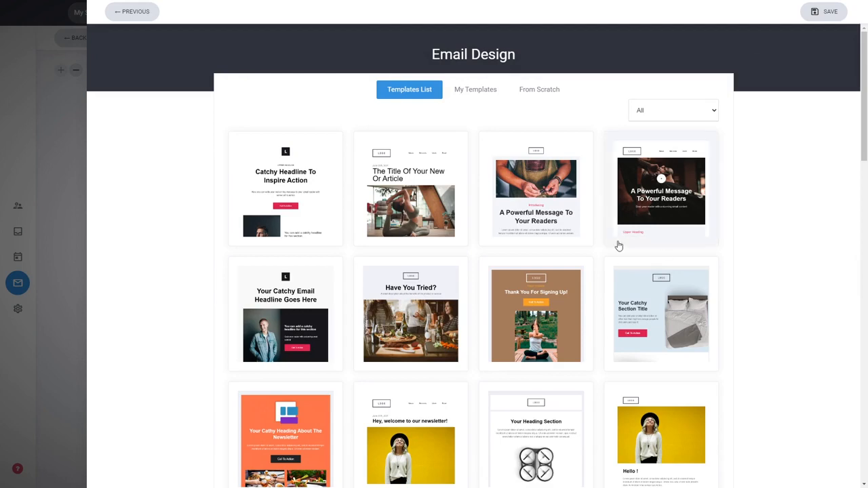
- Build the email from the 'Hey, welcome to our newsletter!' template, save it, and close Step Settings
scroll(709, 261, down, 2)
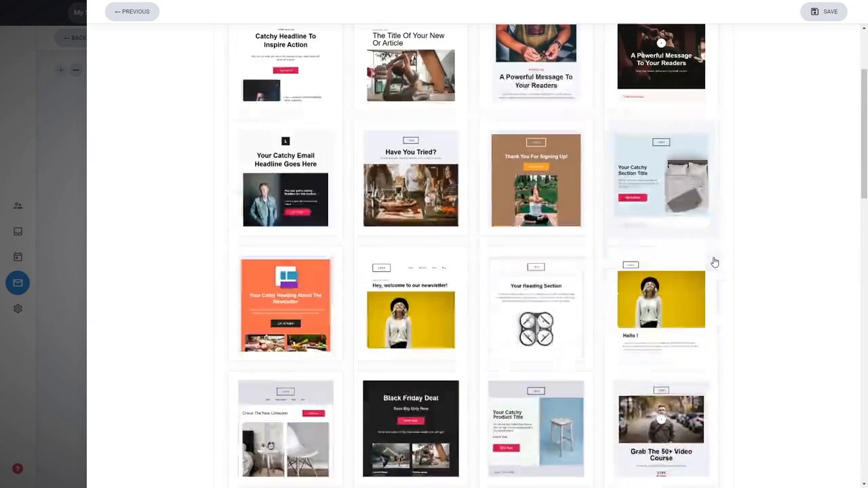
click(439, 301)
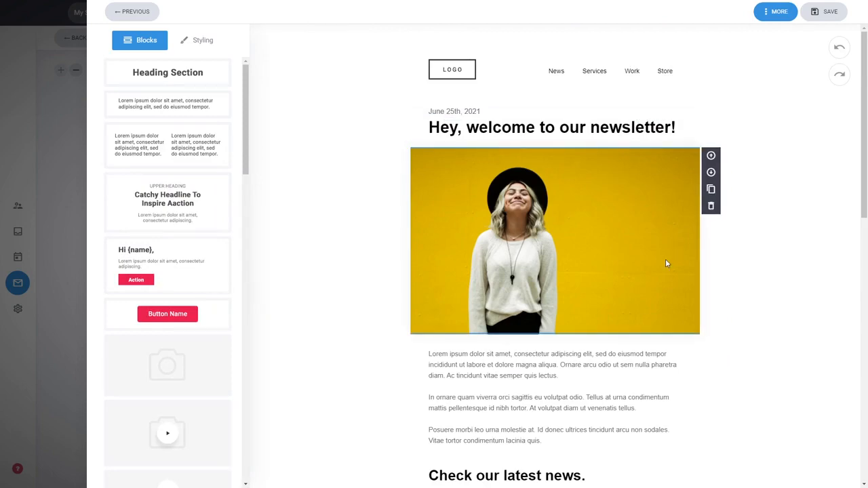
scroll(666, 263, down, 3)
scroll(660, 268, up, 3)
scroll(622, 254, down, 3)
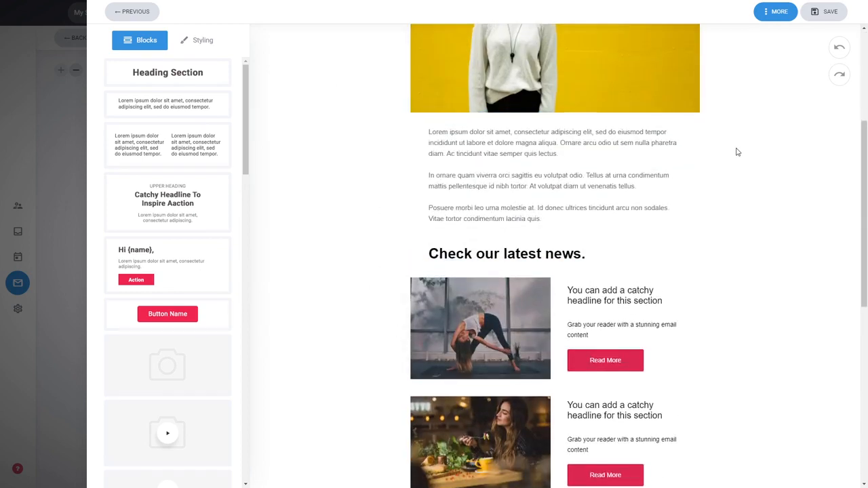
scroll(738, 152, up, 3)
click(822, 14)
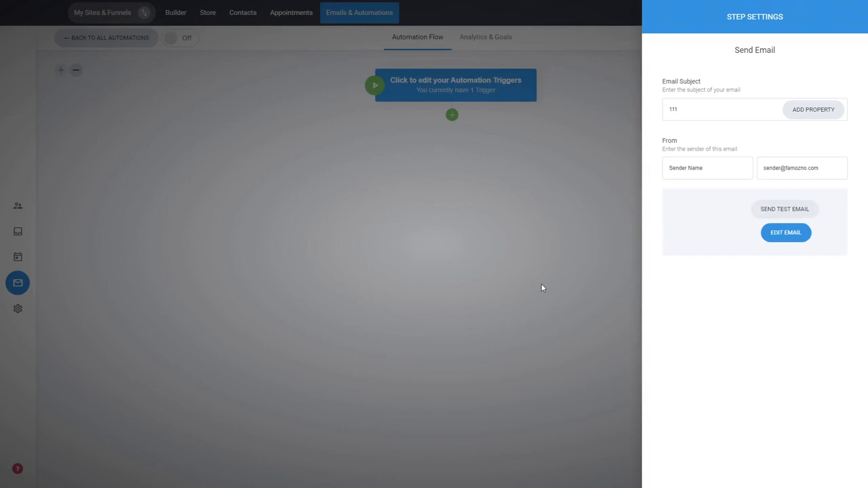
click(537, 233)
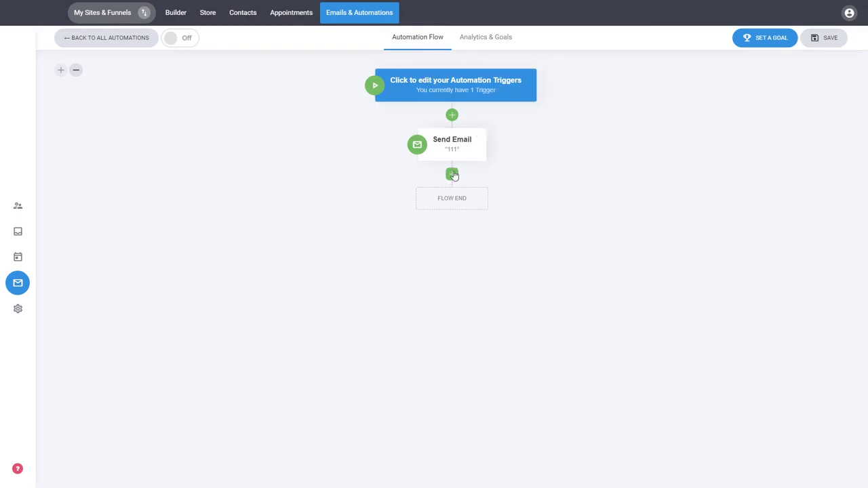
- Insert a 10-minute specific-time Delay step between the trigger and Send Email '111'
click(452, 119)
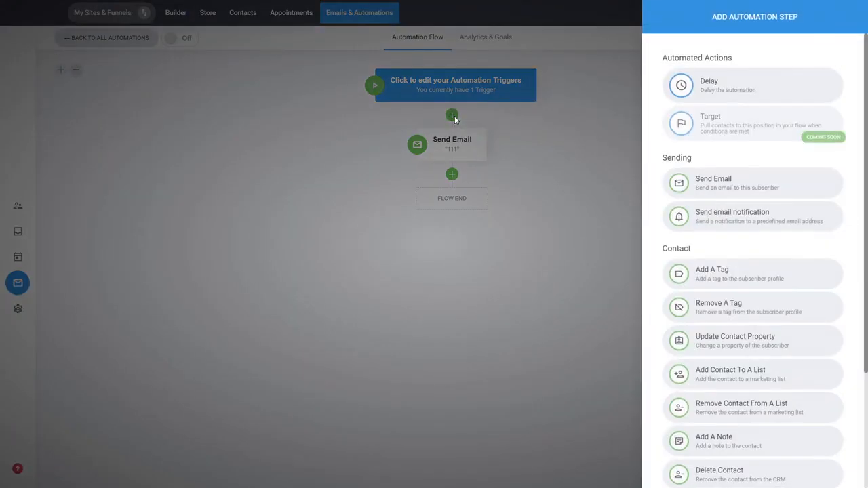
click(716, 99)
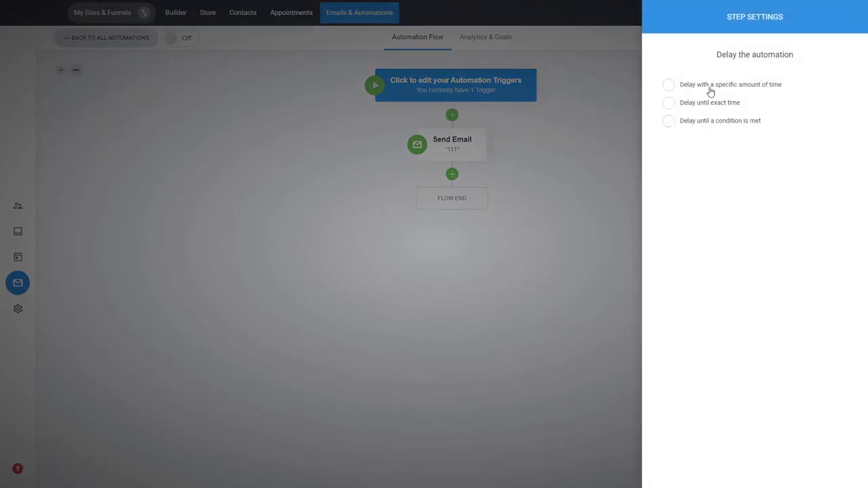
click(712, 89)
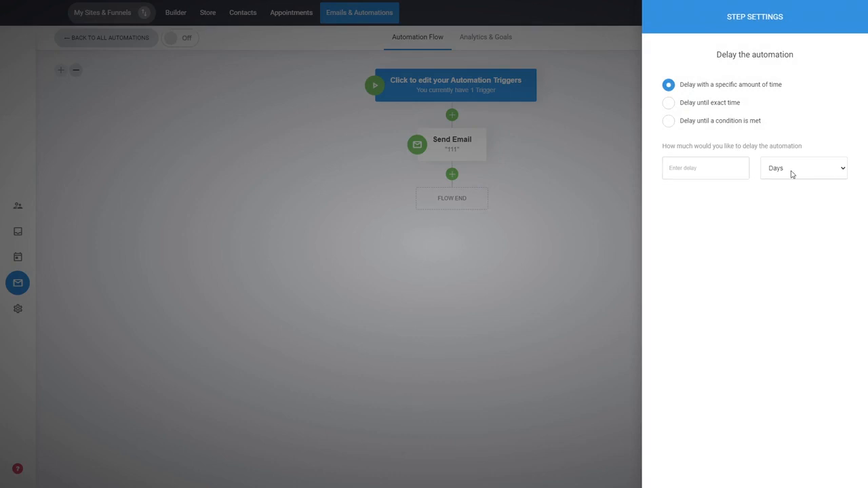
click(704, 167)
text(10)
click(453, 183)
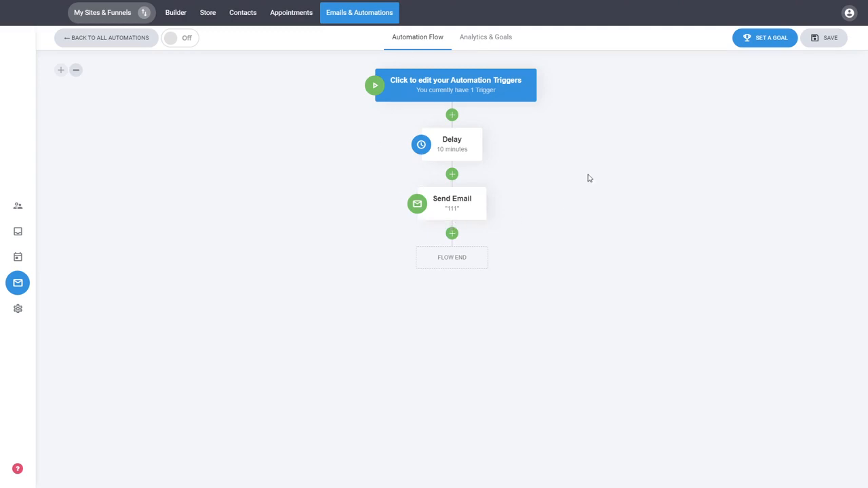
mouse_move(450, 219)
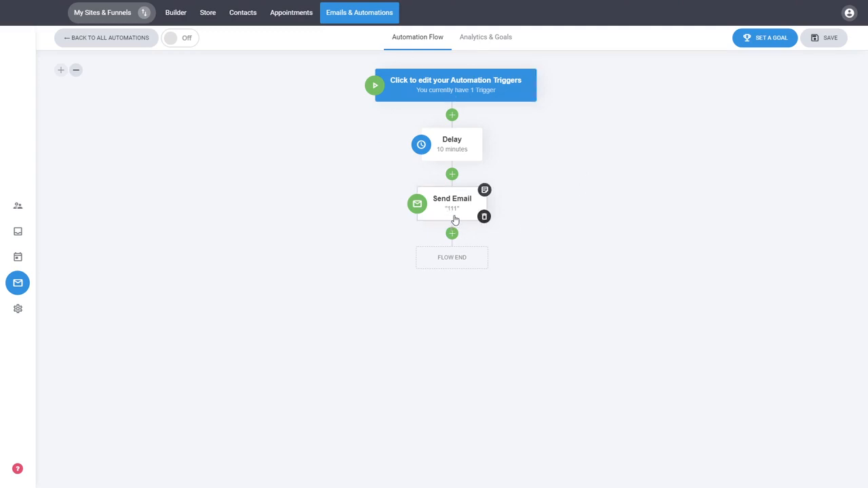
- Add an If / Else split after the Send Email '111' step
click(451, 233)
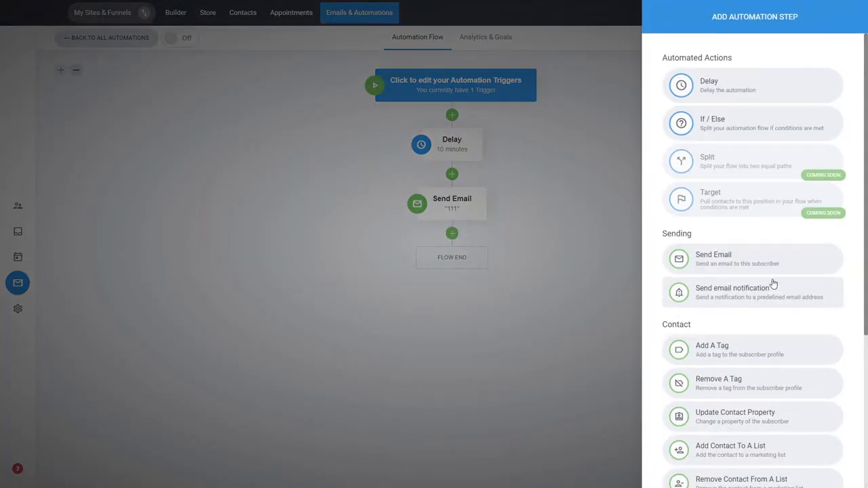
scroll(771, 280, down, 2)
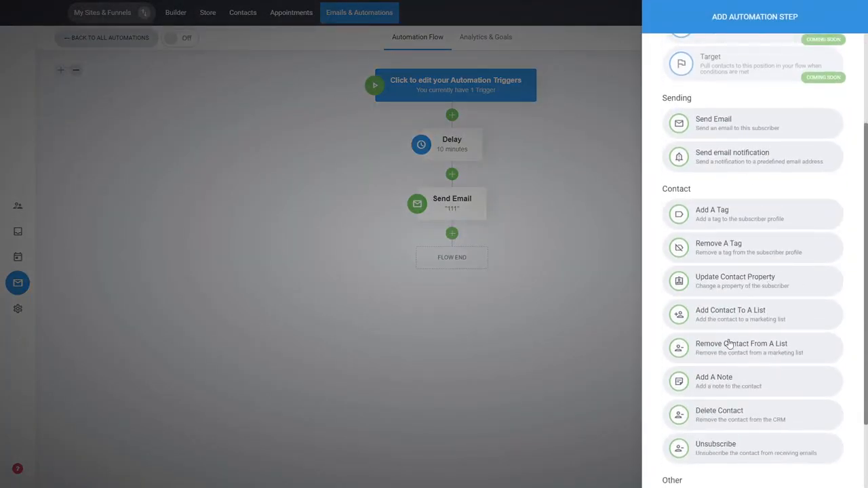
scroll(771, 298, down, 1)
scroll(771, 299, up, 4)
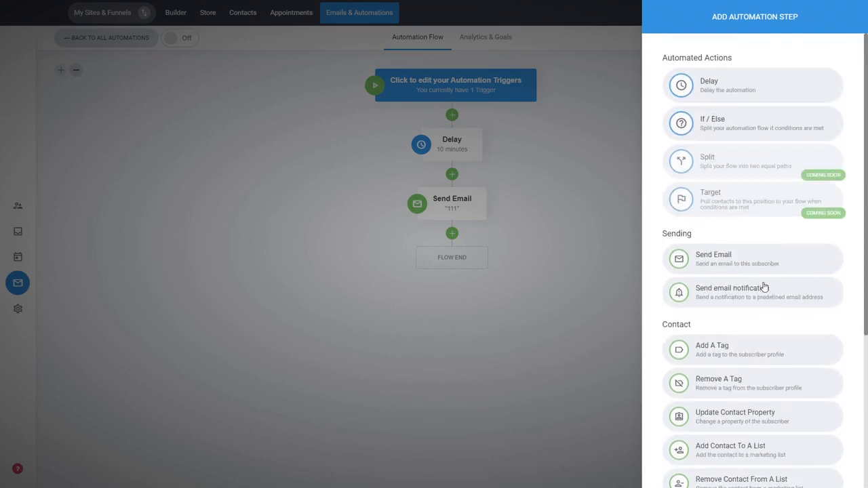
click(714, 131)
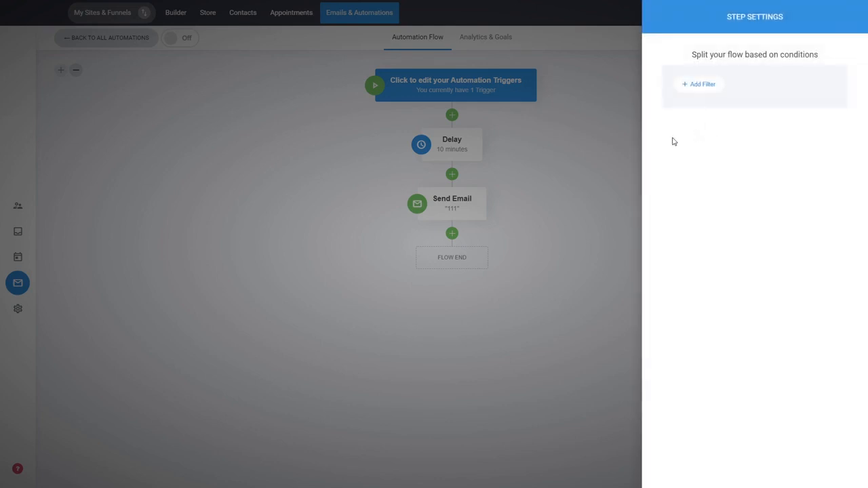
- Set the split's condition to tag is 'builder user' and save the step
click(699, 86)
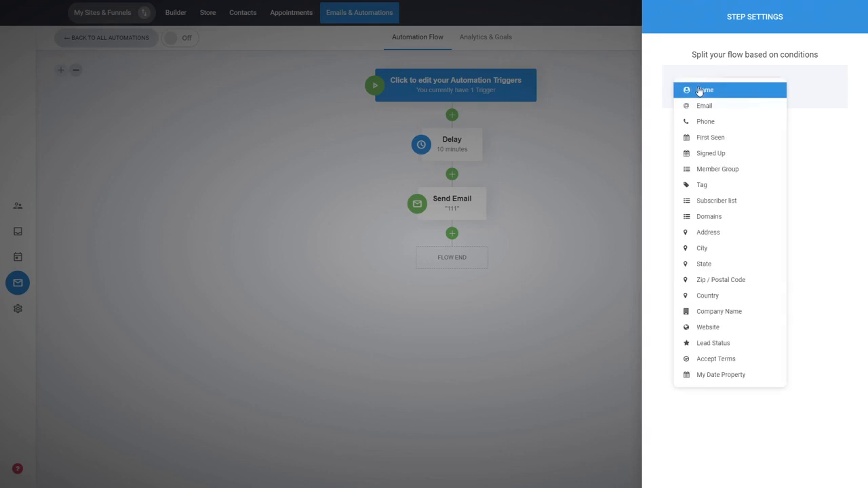
click(724, 186)
click(733, 130)
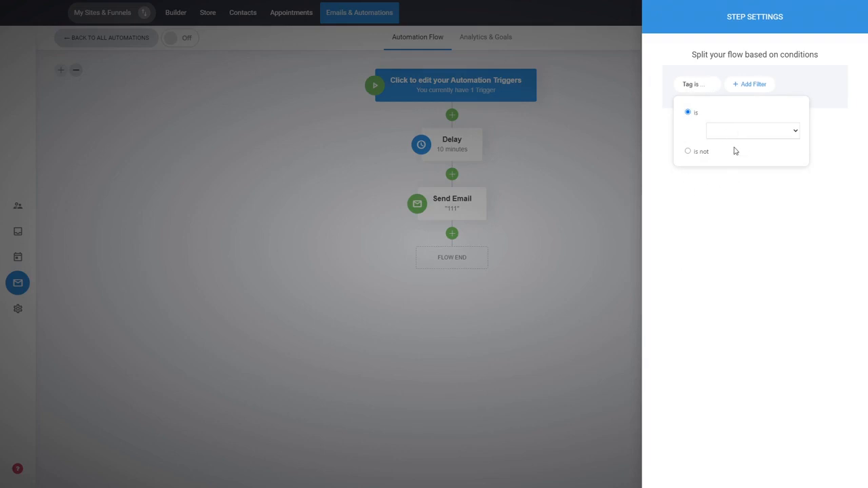
click(736, 152)
click(715, 202)
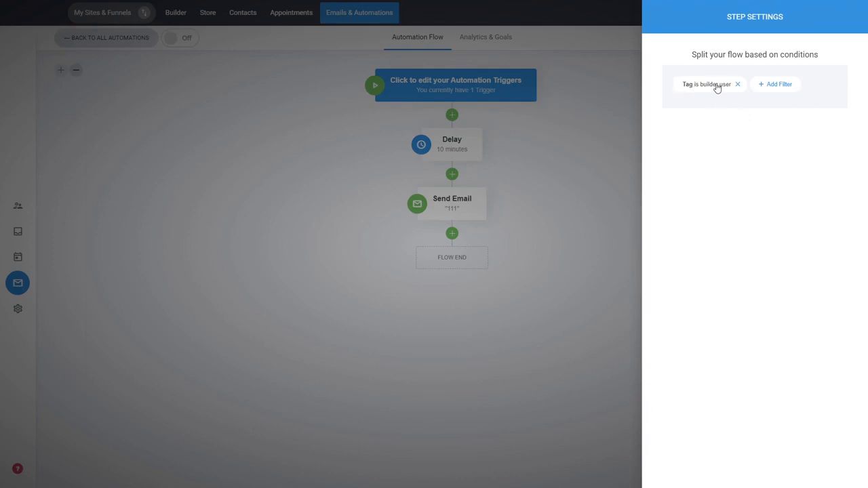
click(581, 177)
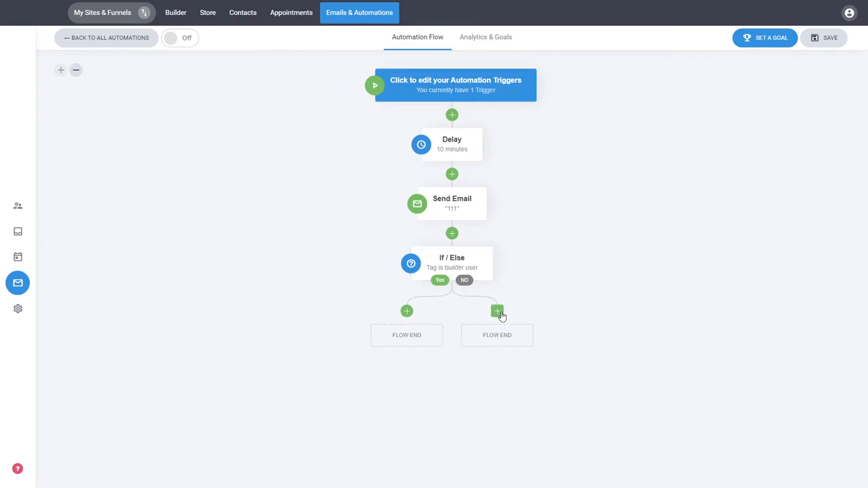
click(408, 313)
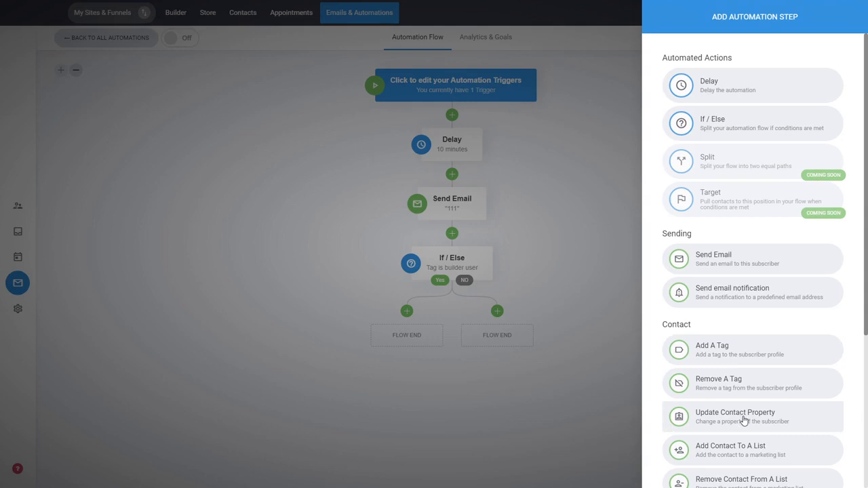
scroll(777, 367, down, 1)
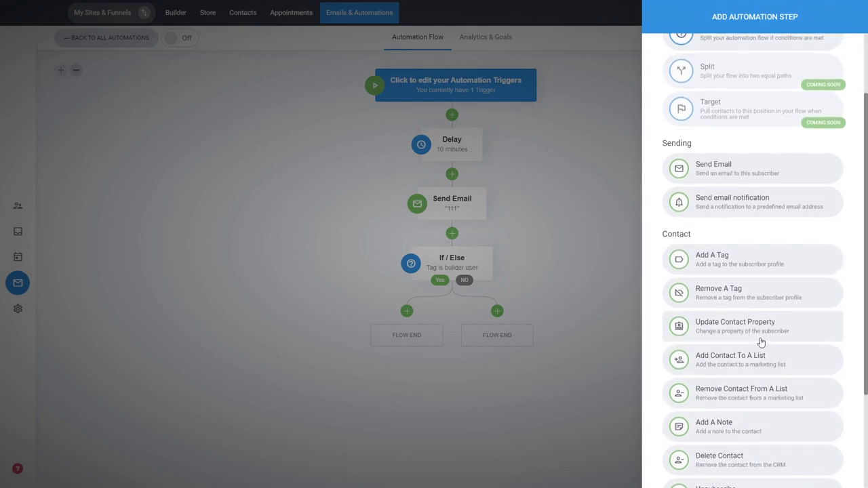
scroll(768, 341, up, 1)
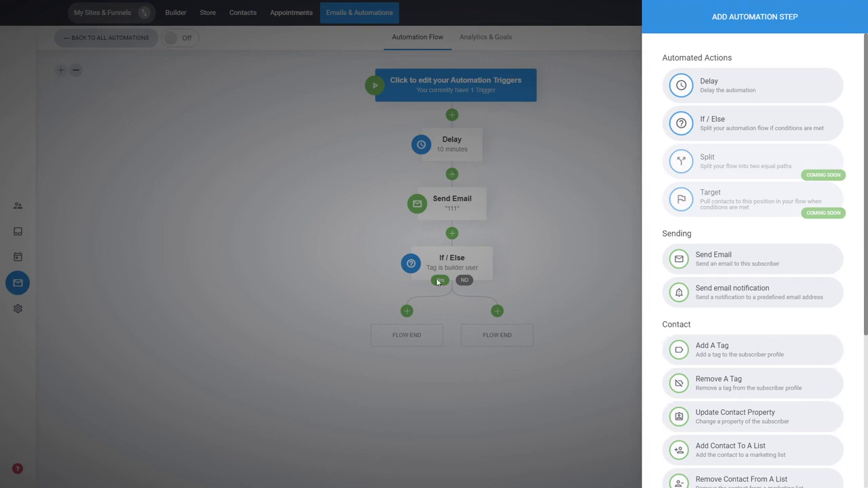
click(522, 313)
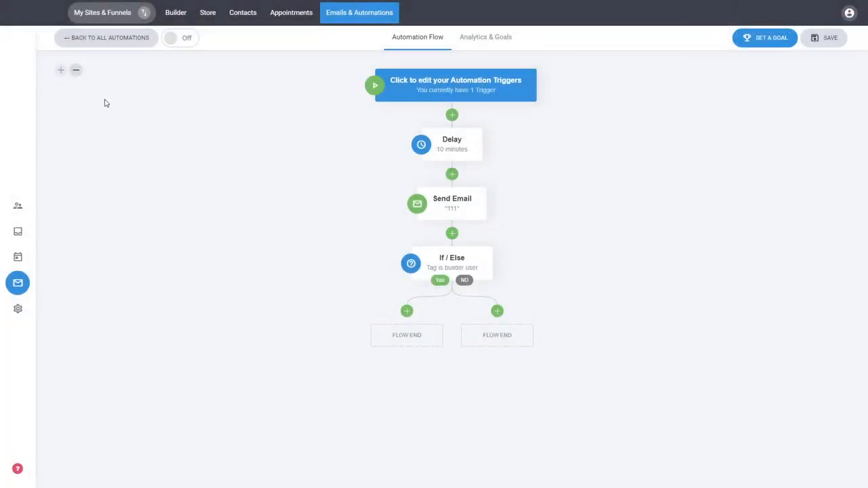
click(77, 74)
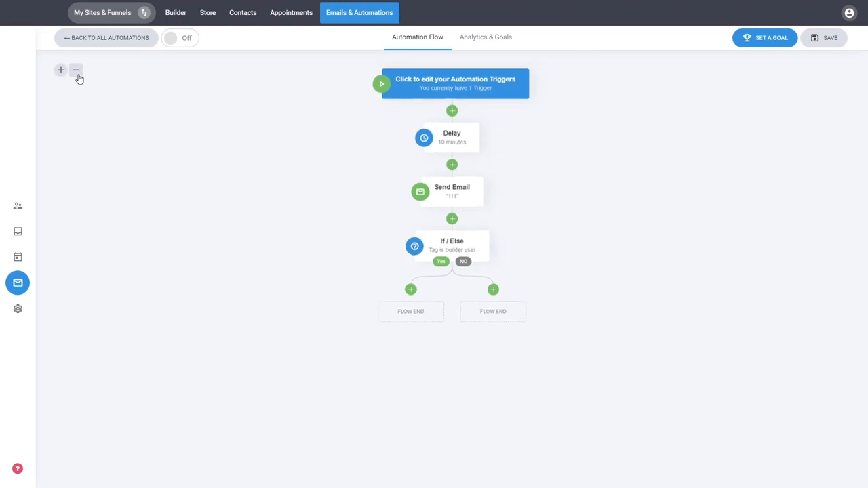
click(77, 72)
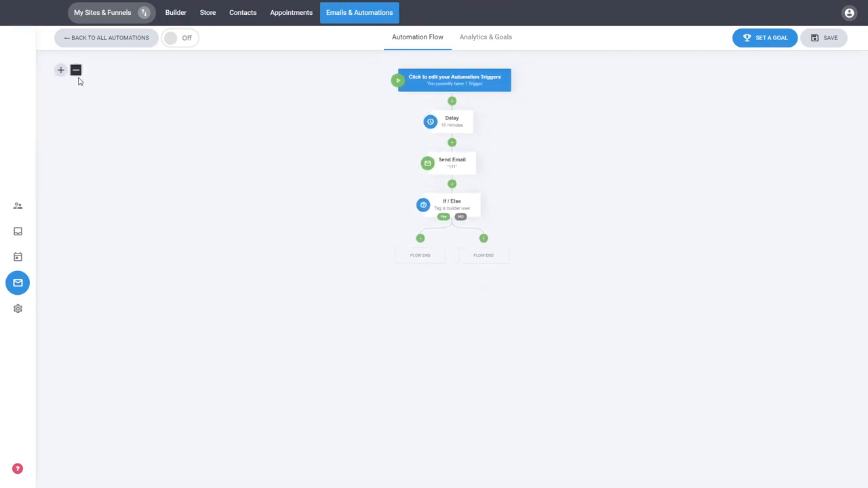
mouse_move(449, 121)
click(60, 71)
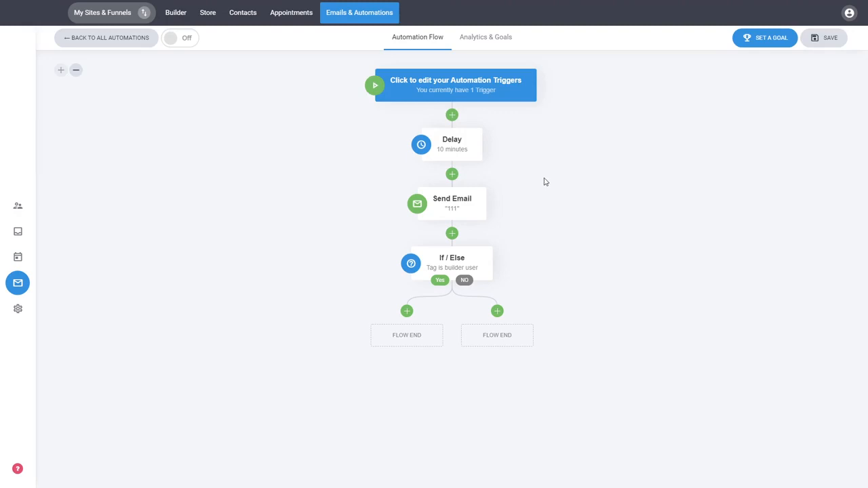
- Glance at the trigger settings, then open the automation's Set Automation Goals panel
click(459, 85)
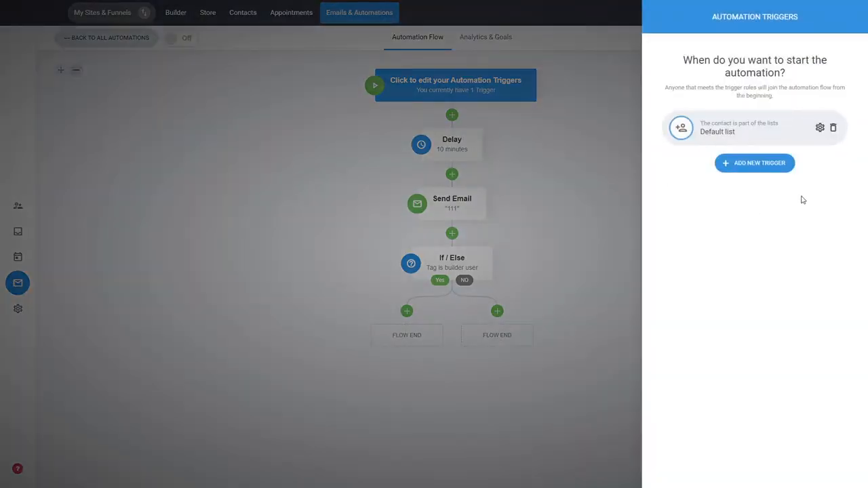
click(608, 182)
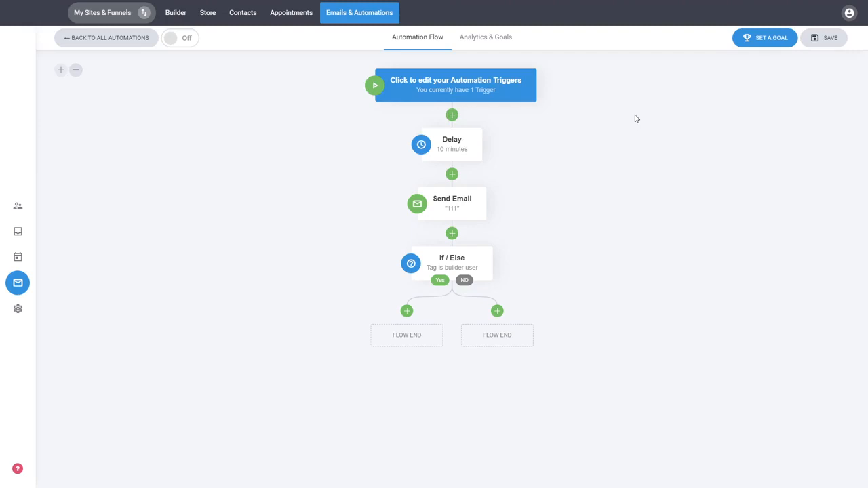
click(769, 46)
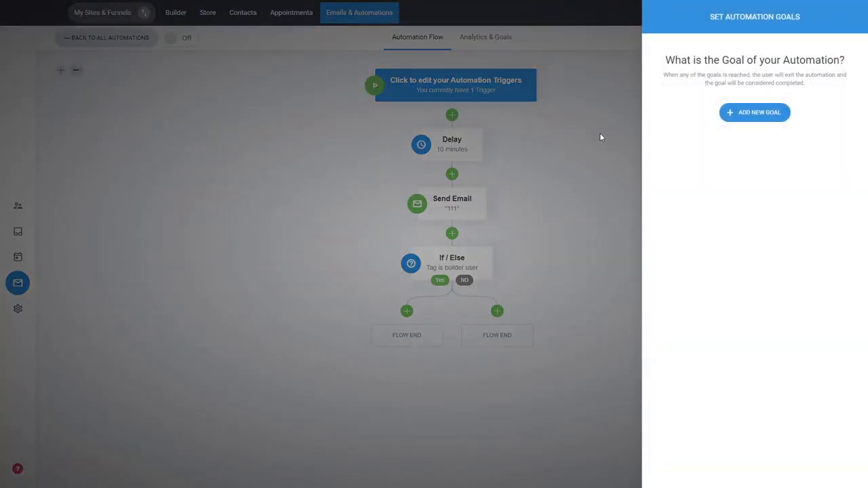
- Create a 'Tag is added' goal using a newly created Purchased tag
click(749, 117)
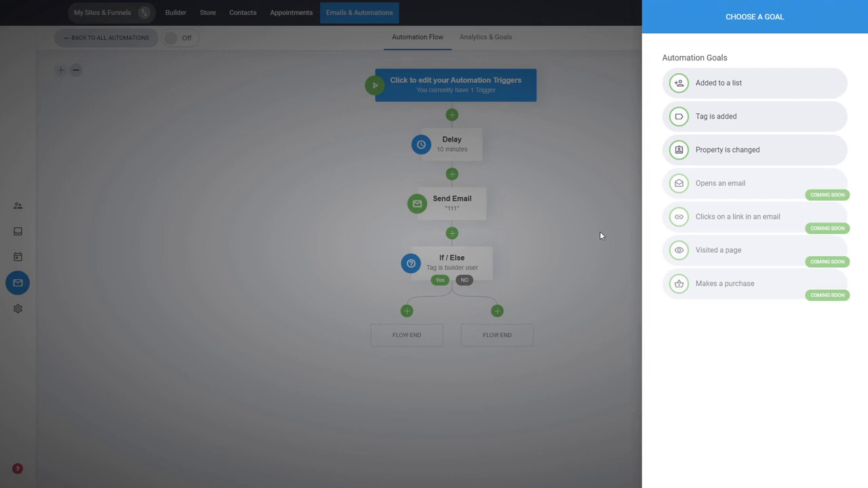
click(710, 121)
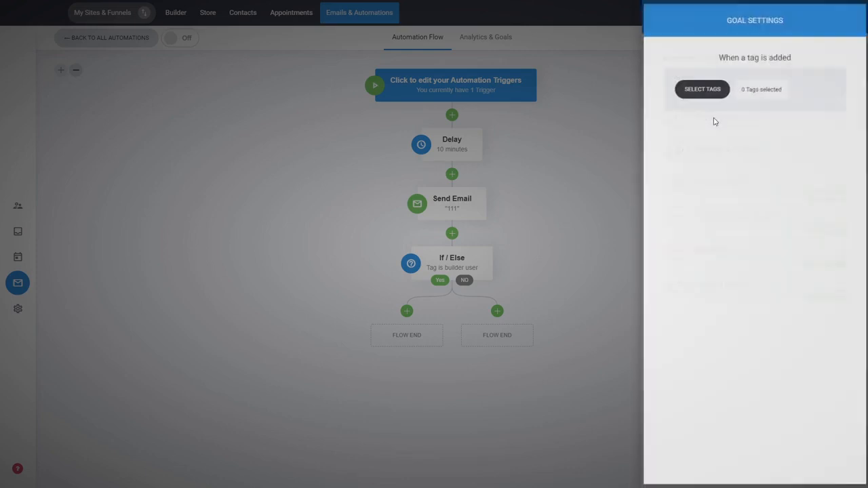
click(710, 90)
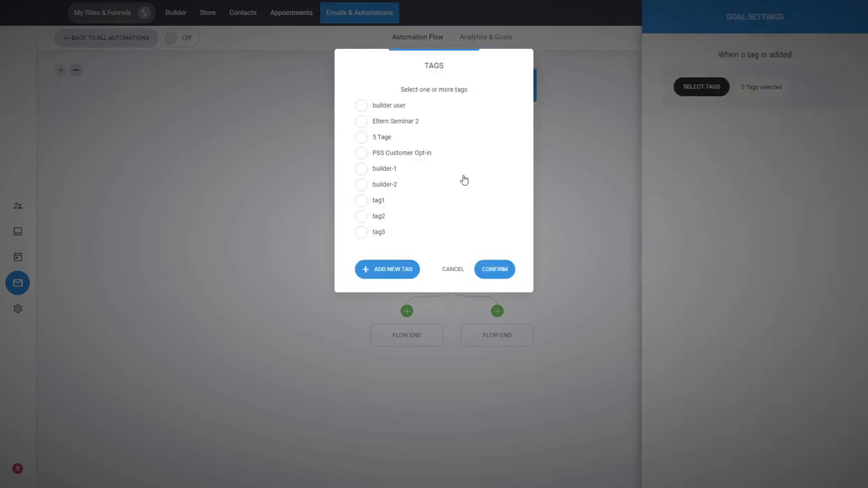
click(395, 270)
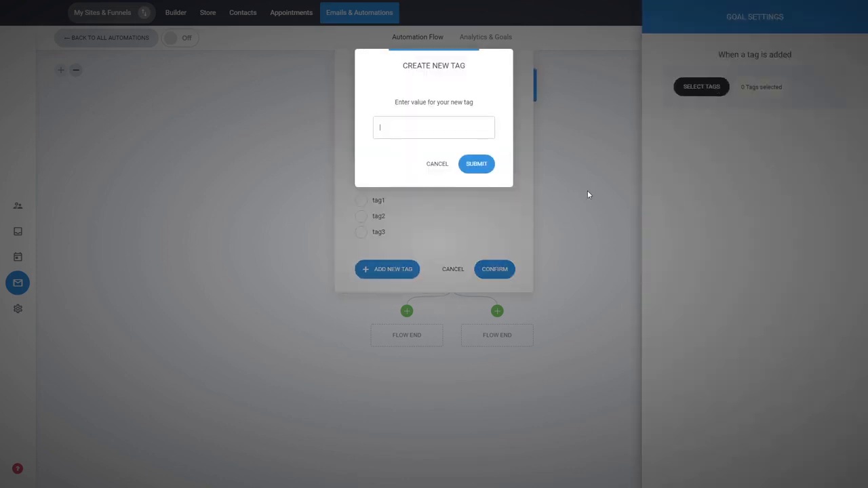
text(Purchased)
click(475, 165)
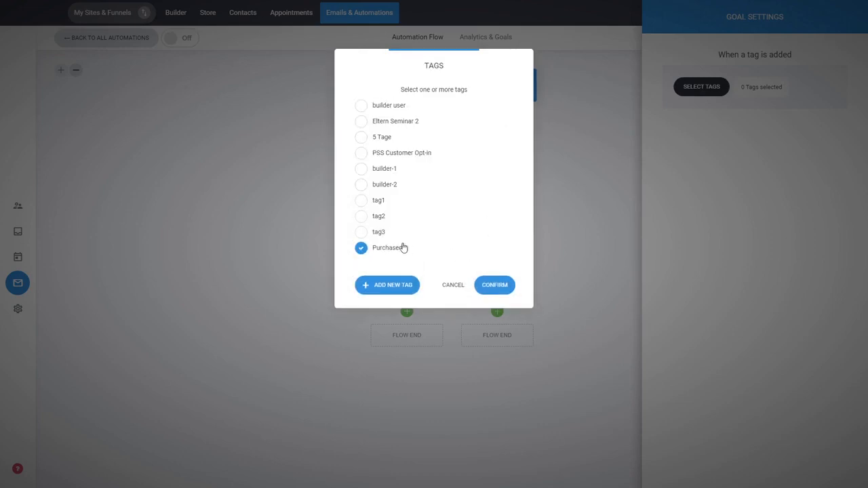
click(496, 285)
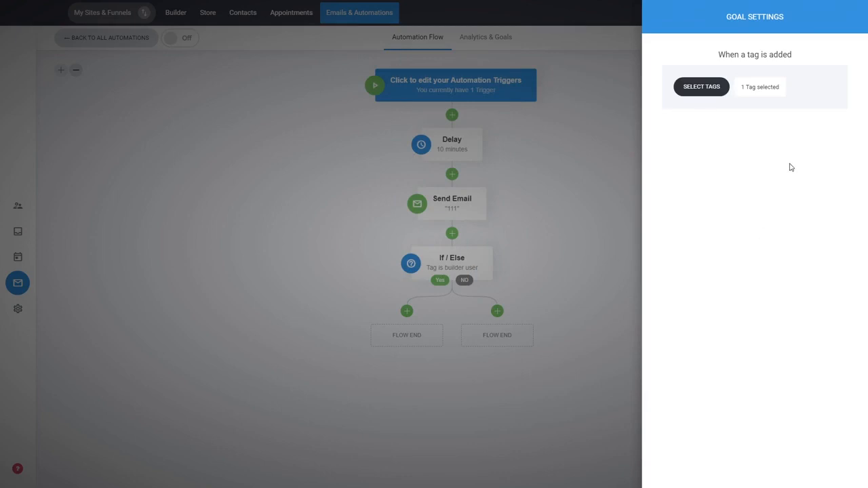
- Save the Purchased tag goal and close the Set Automation Goals panel
click(591, 193)
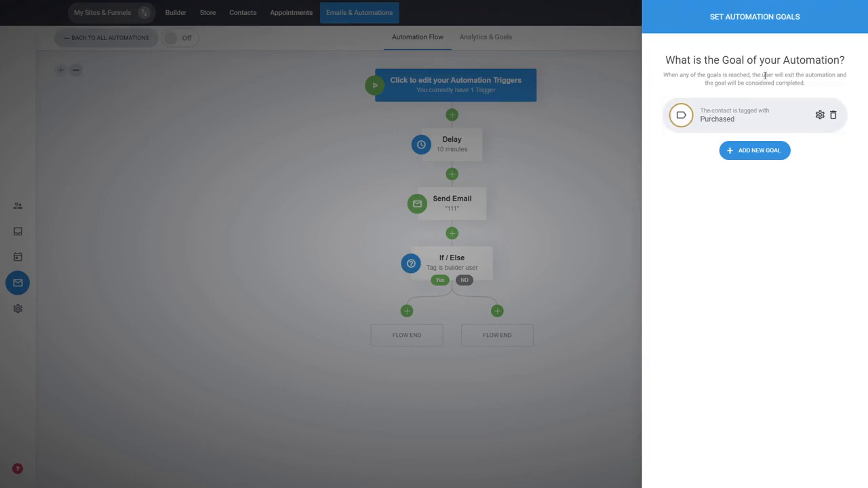
click(744, 157)
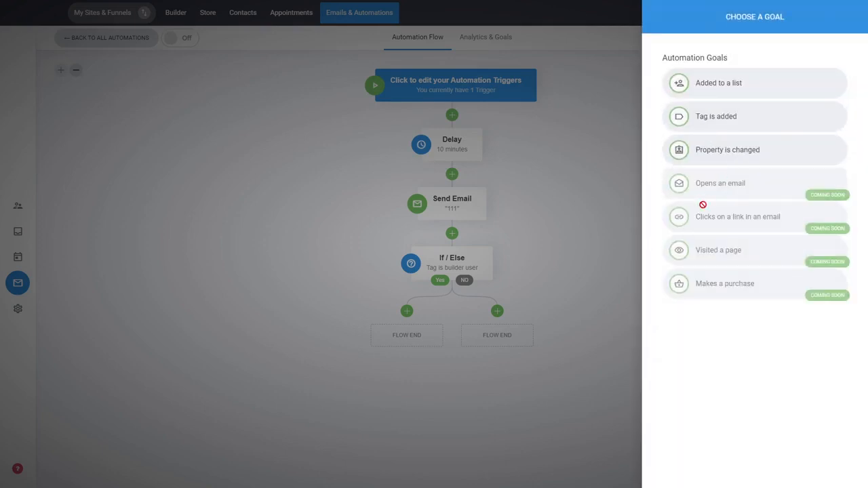
click(574, 193)
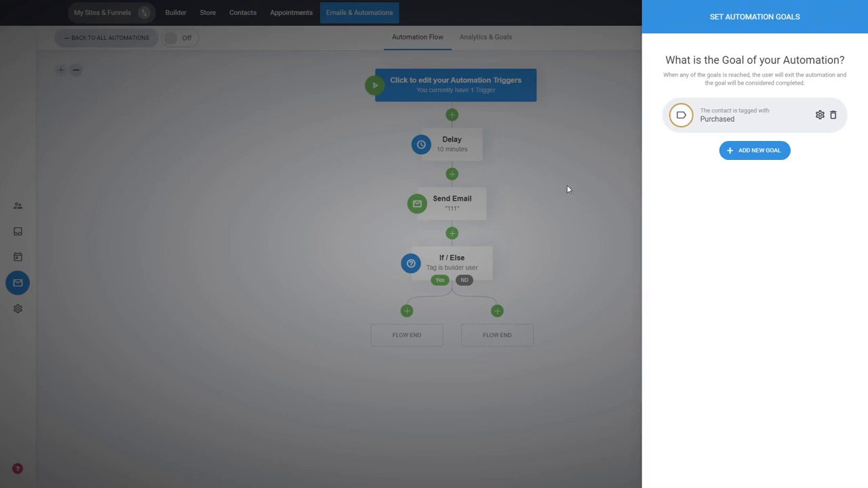
click(569, 189)
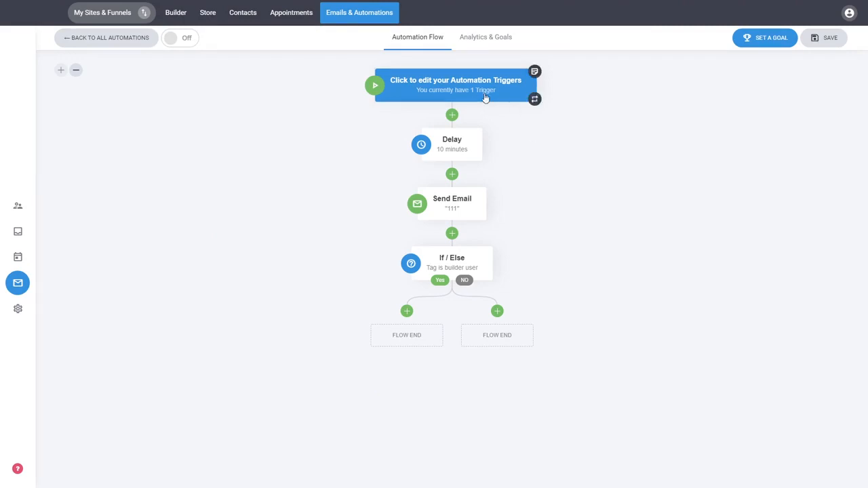
- Switch to the Analytics & Goals tab to see entries, goal completions and email '111'
click(479, 50)
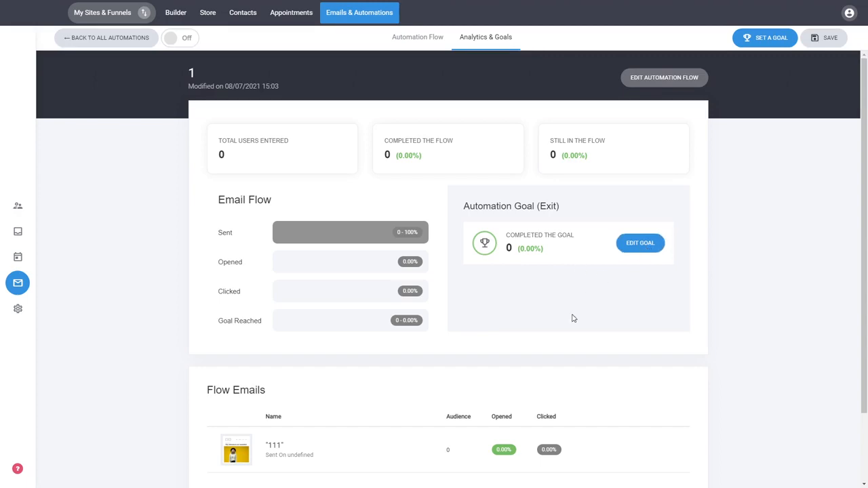
- Check the Purchased goal in EDIT GOAL, close it, and reopen the automation flow editor
click(637, 248)
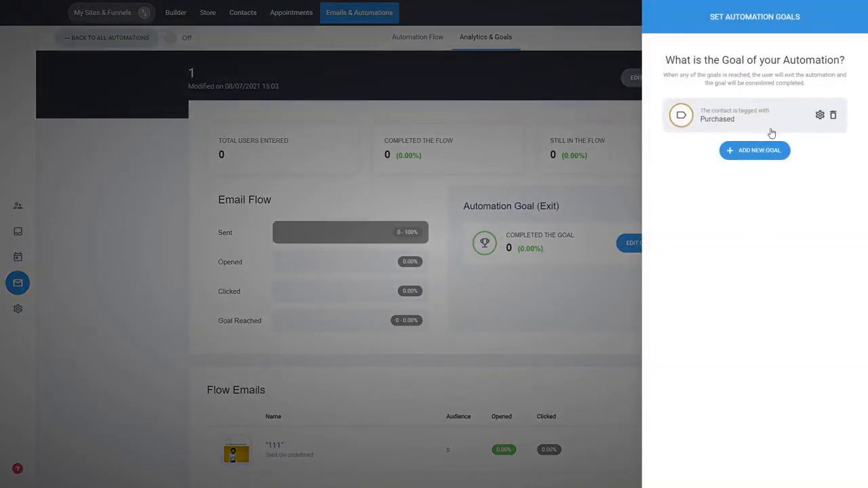
click(562, 299)
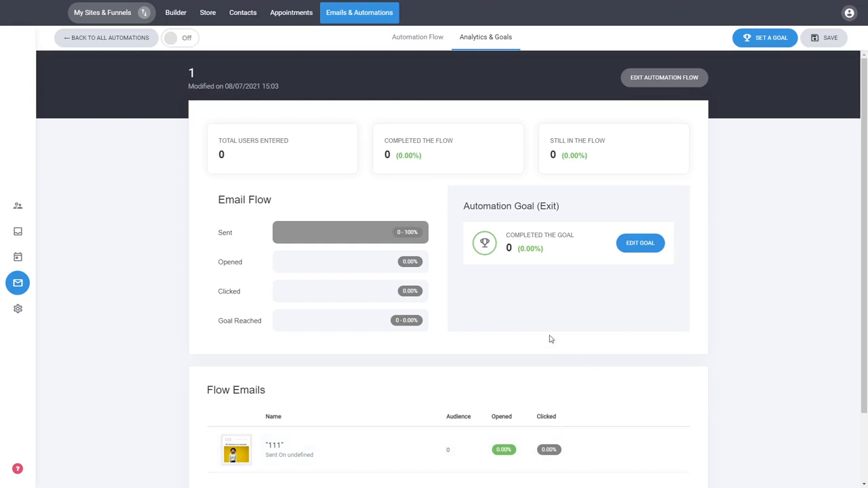
click(669, 83)
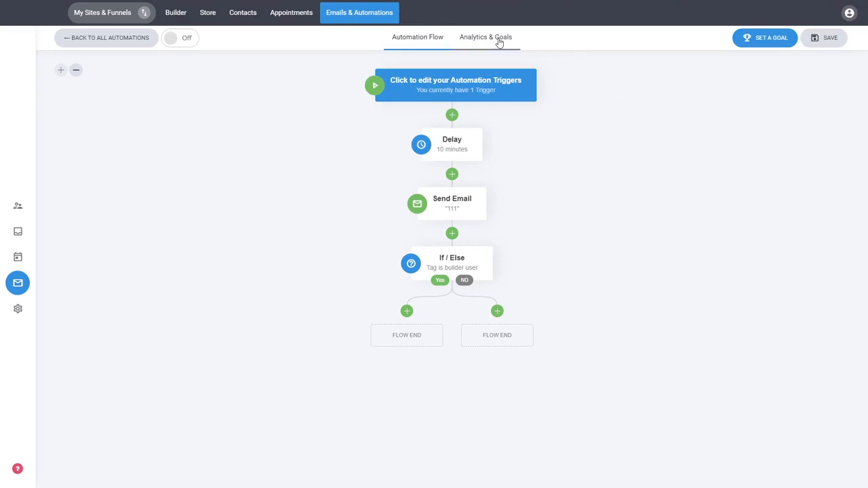
- Switch the automation to On and confirm with YES so the flow starts running
click(186, 39)
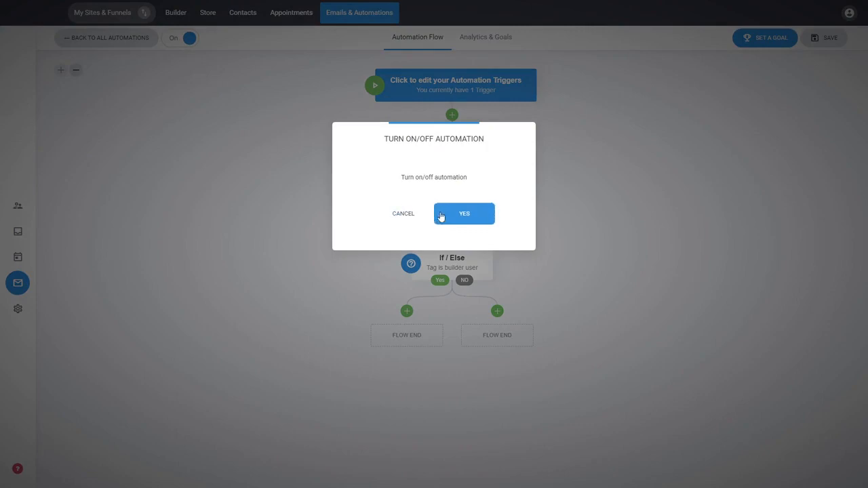
click(465, 215)
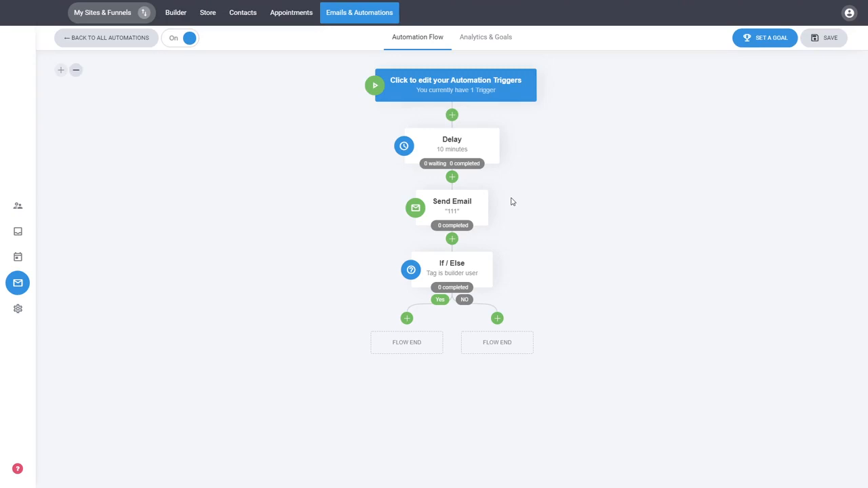
- Leave the flow editor and return to the automations list showing automation 1
click(142, 44)
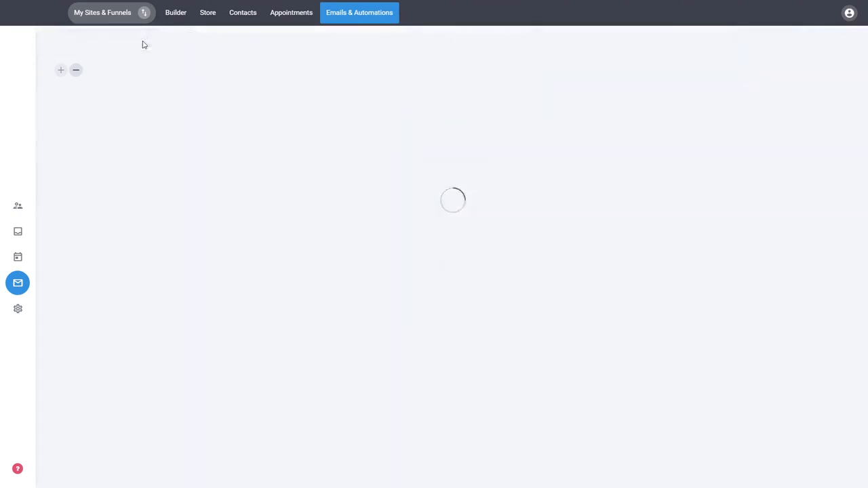